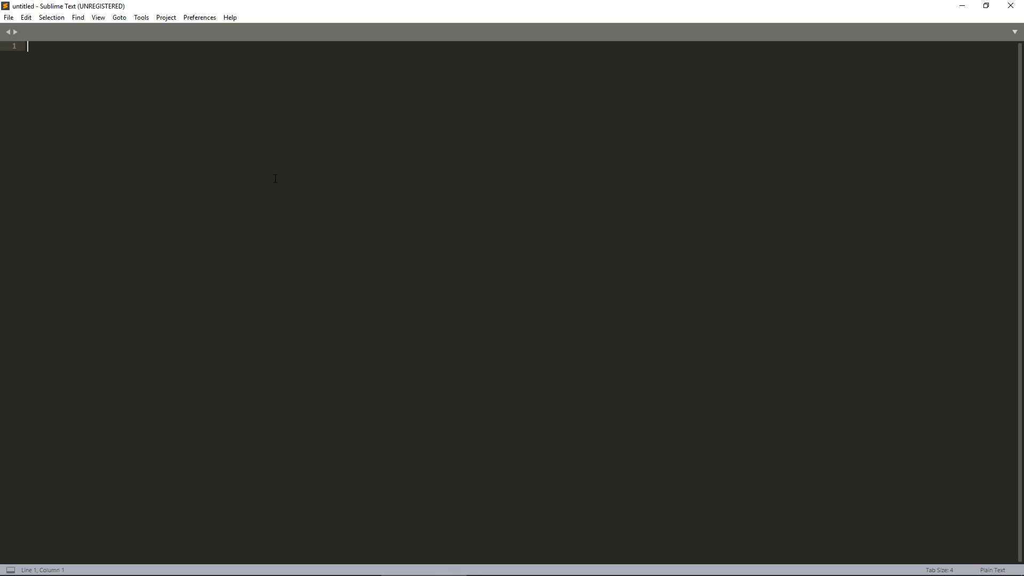
type("print")
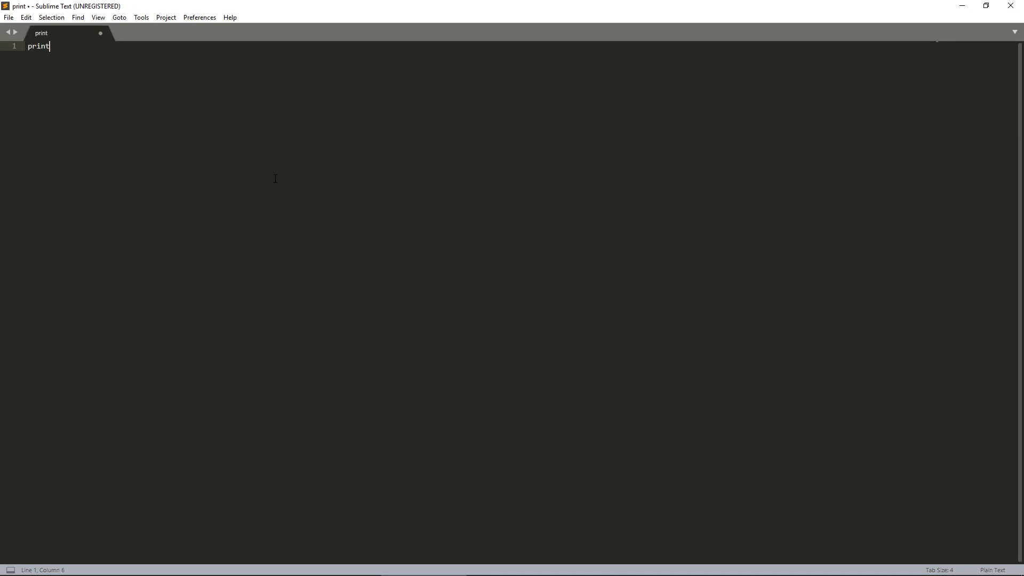
type("(")
type("\"")
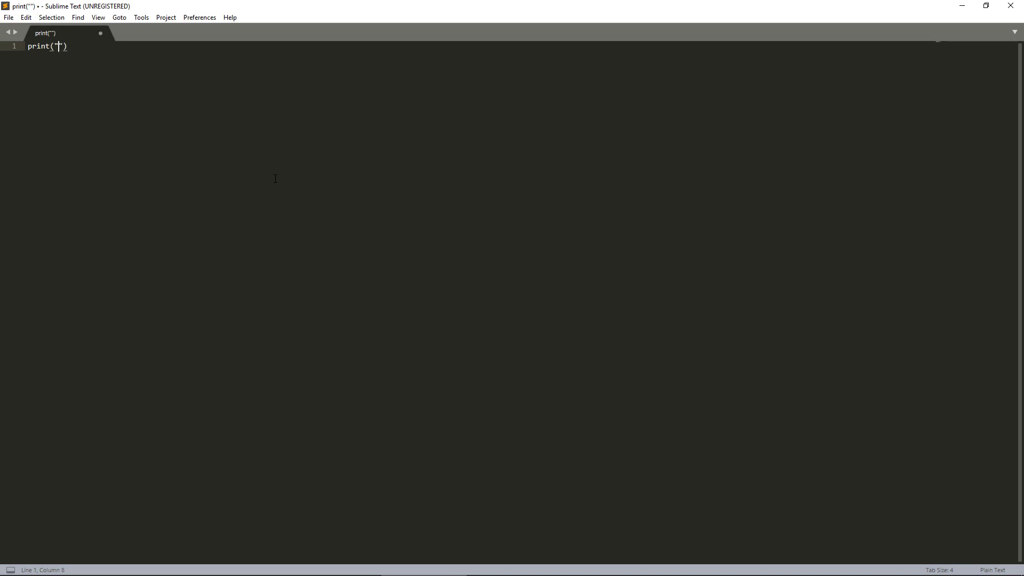
type("Hello Wo")
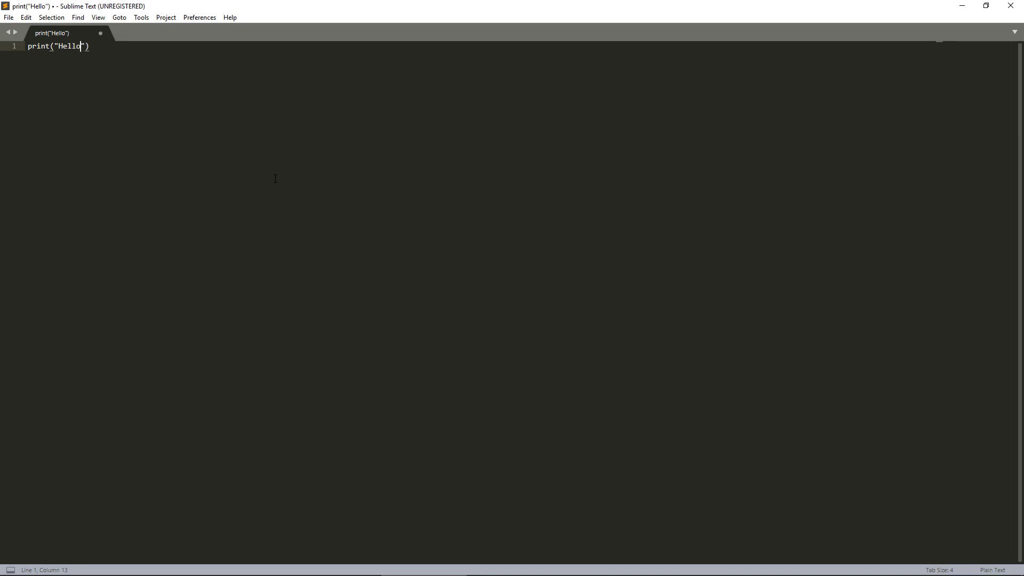
type("rld")
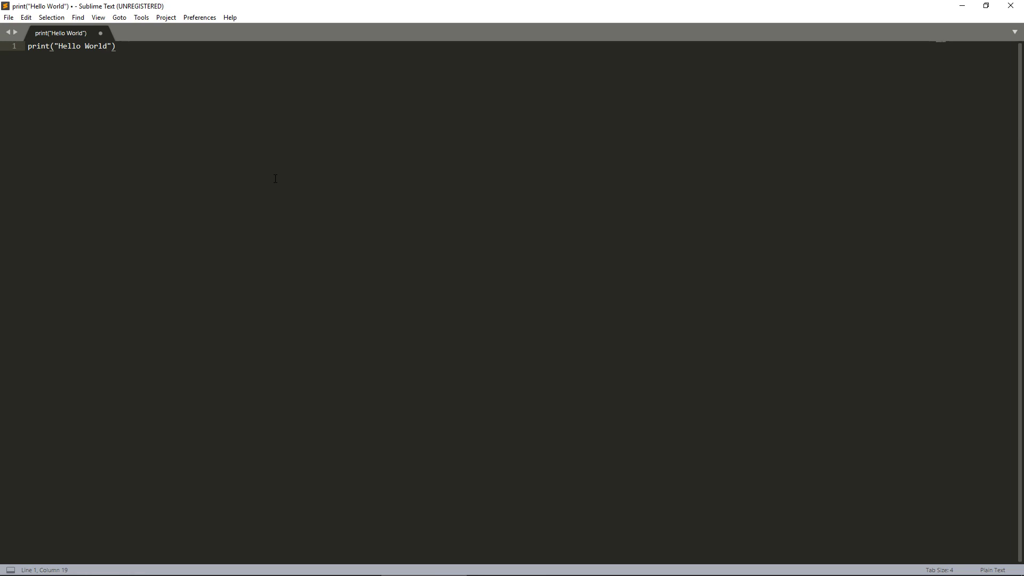
- Save the print("Hello World") script as firstScript.lua in Desktop\Lua
left_click(8, 17)
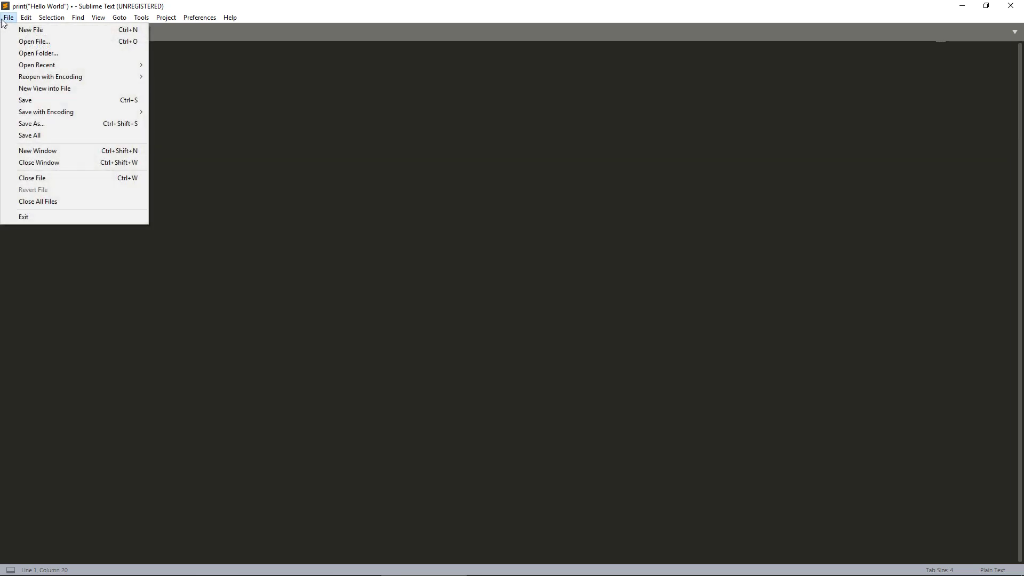
left_click(40, 99)
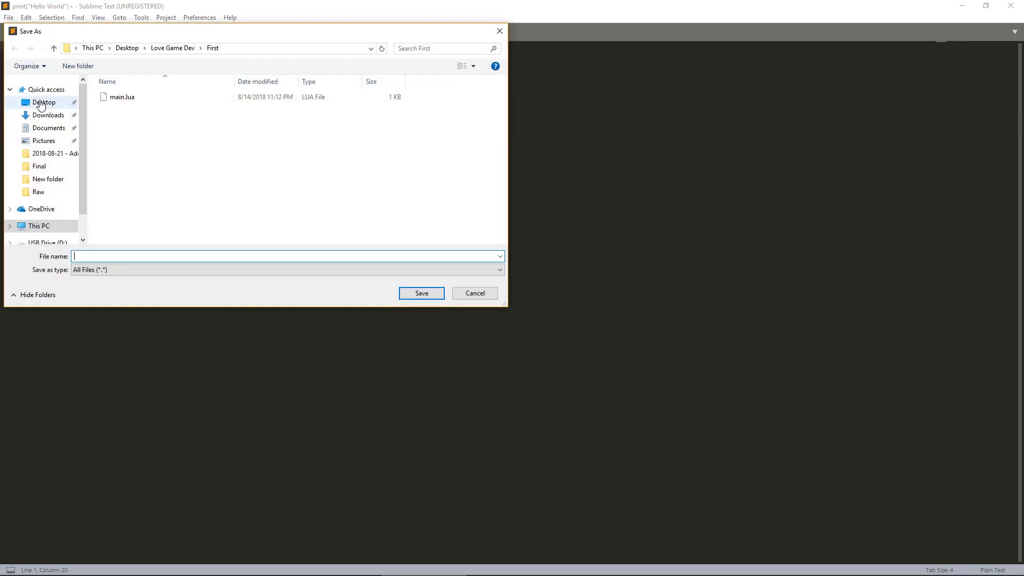
left_click(126, 49)
double_click(121, 107)
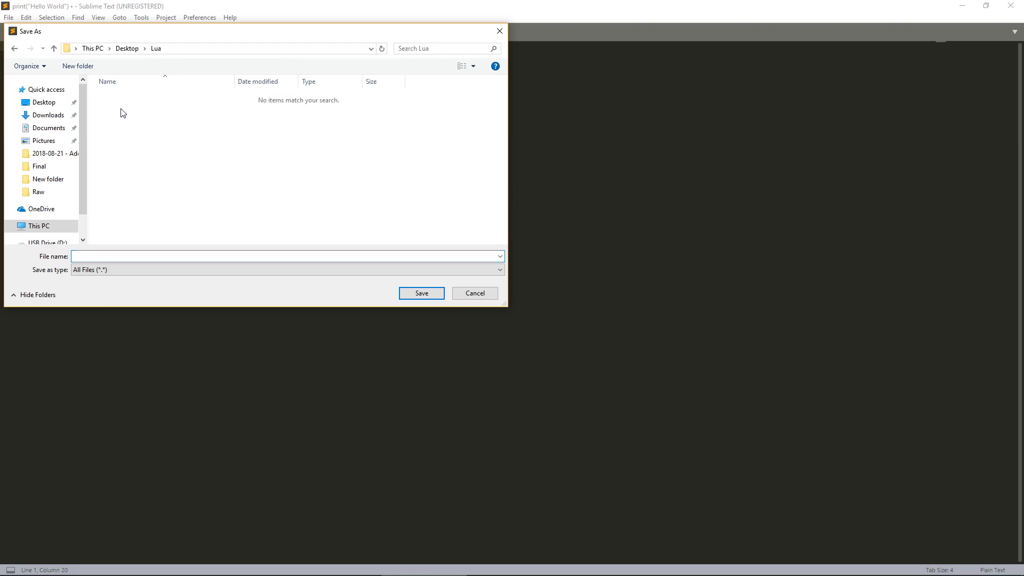
left_click(165, 257)
type("firstScript")
type("ua")
key("Return")
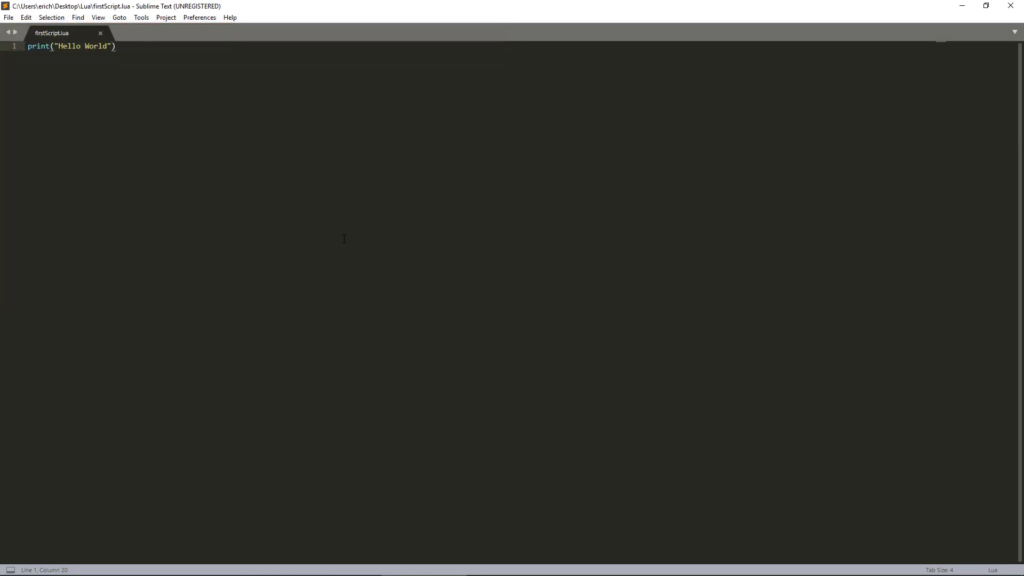
right_click(12, 565)
- Launch Command Prompt from a Windows search for 'command' and move its window right
left_click(39, 524)
left_click(82, 504)
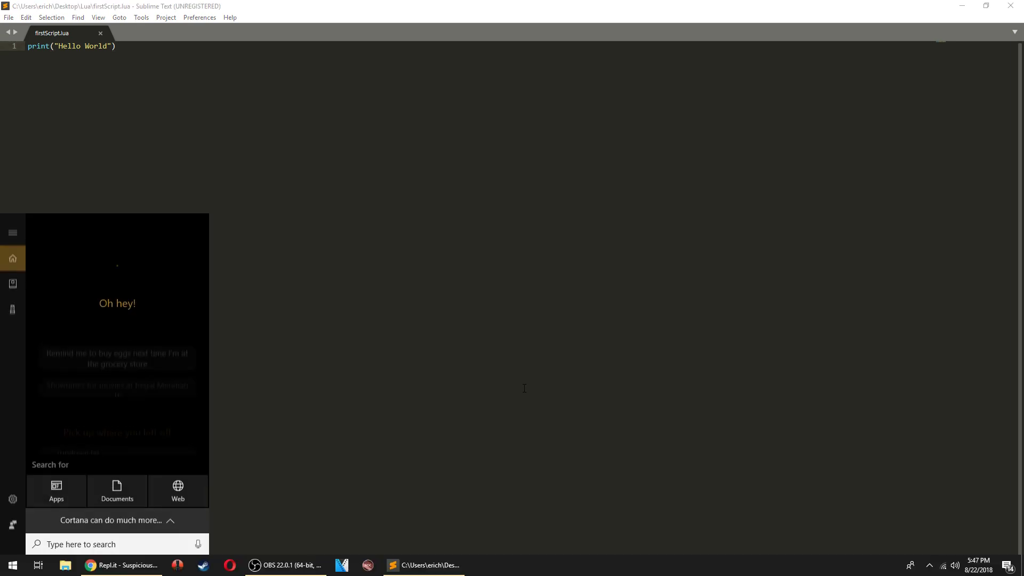
type("comman")
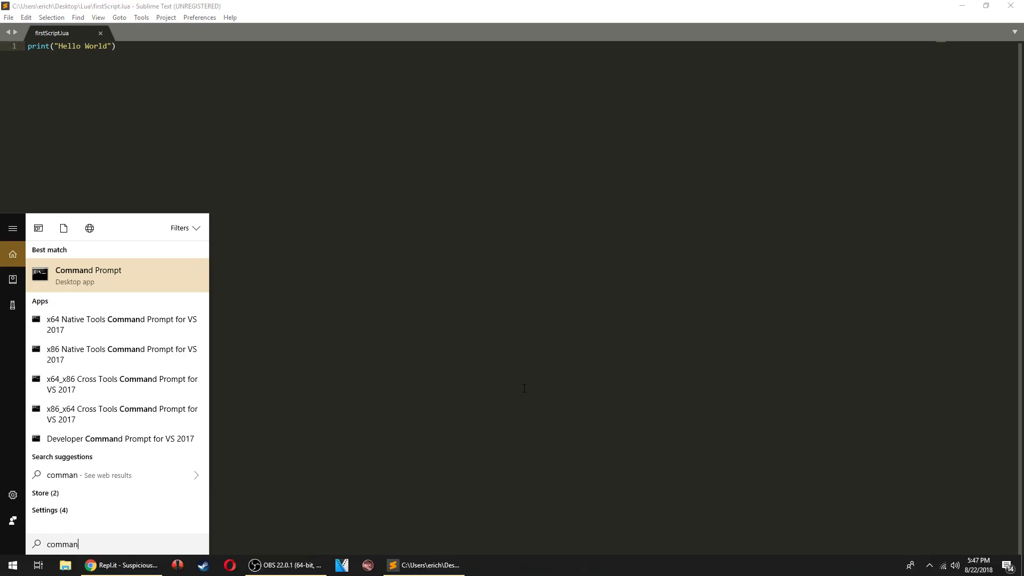
left_click(99, 272)
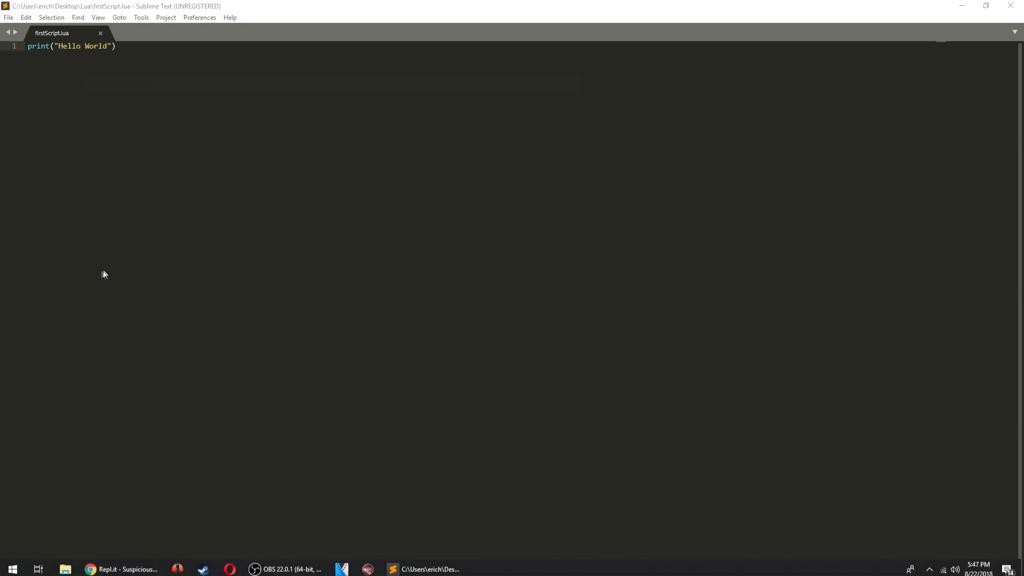
left_click_drag(284, 81, 492, 89)
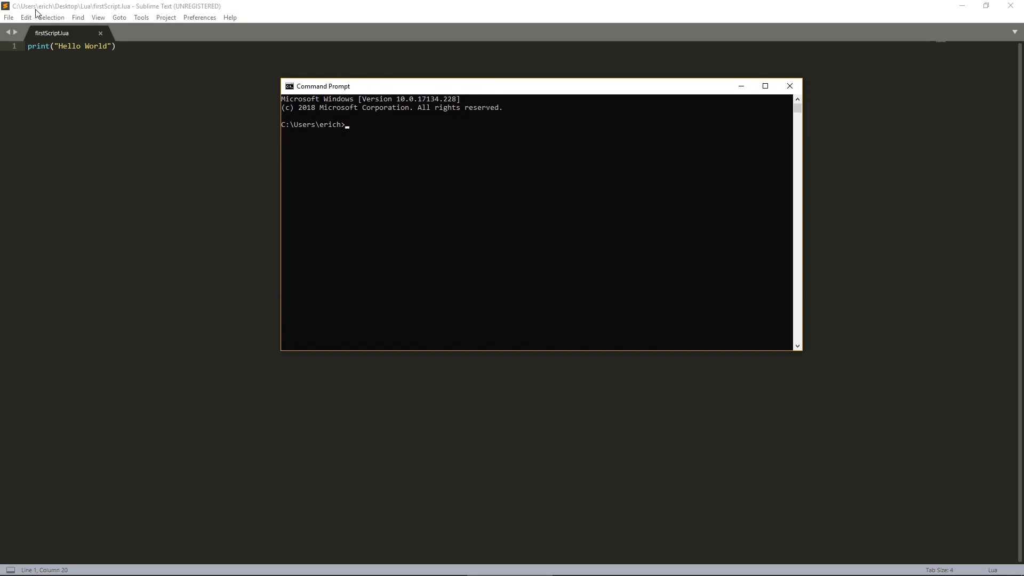
type("cd ..")
- Change into the Desktop\Lua folder and enter 'lua firstScript' without the .lua extension
key("BackSpace")
key("BackSpace")
type("desk")
type("top\\")
type("lua")
key("Return")
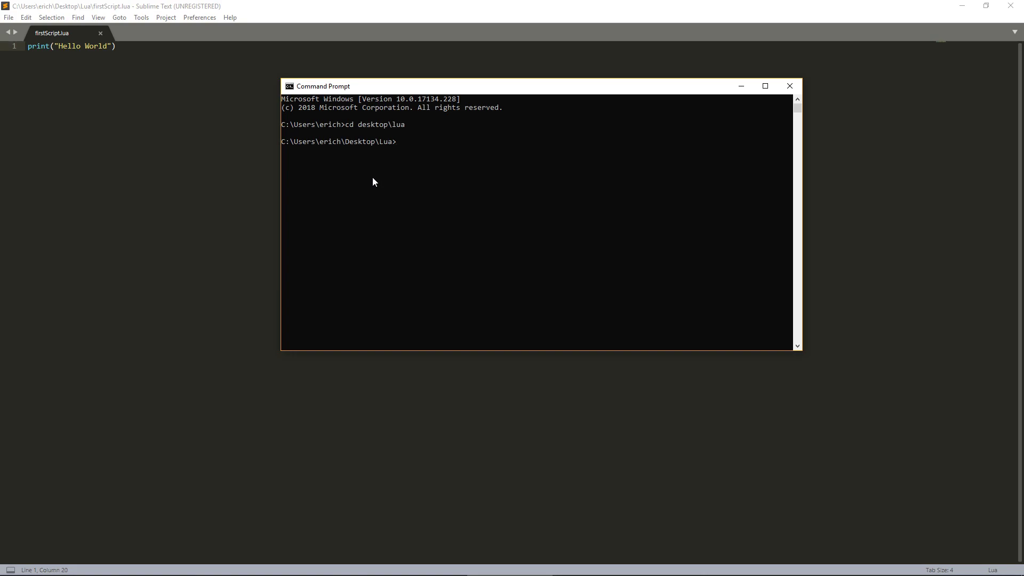
type("lua")
type(" firstScript.")
type("lua")
key("BackSpace")
key("BackSpace")
key("BackSpace")
key("BackSpace")
- Run 'lua firstScript', which fails, then rerun it as 'lua firstScript.lua' to print Hello World
key("Return")
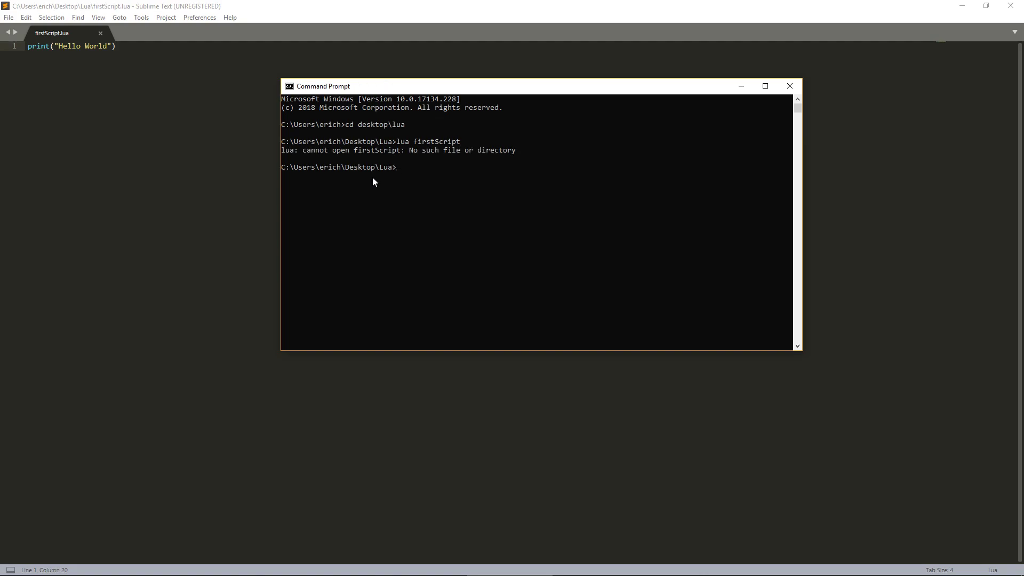
key("Up")
type(".lua")
key("Return")
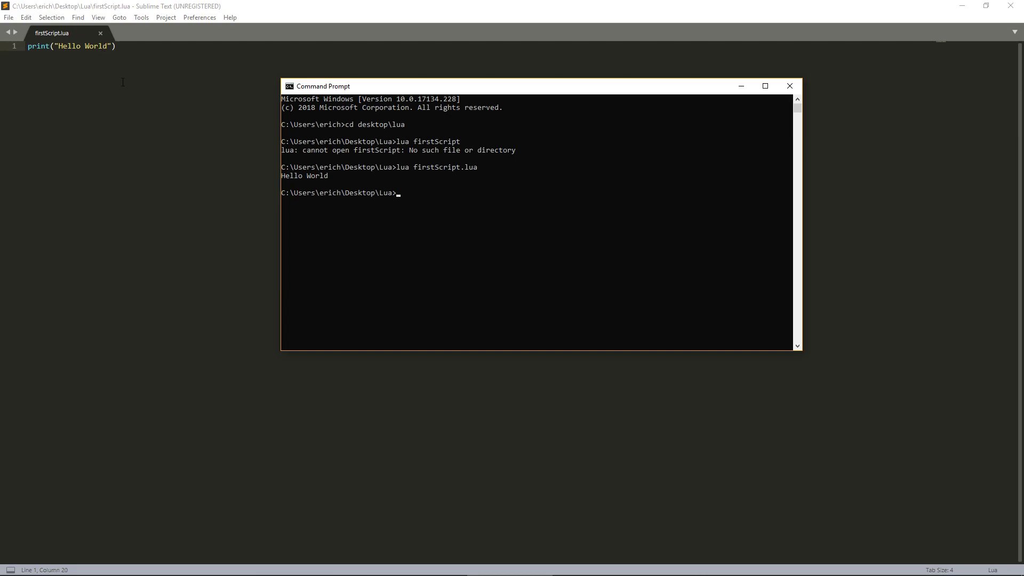
- Replace "Hello World" with 24 in the print call and save the script
left_click(234, 51)
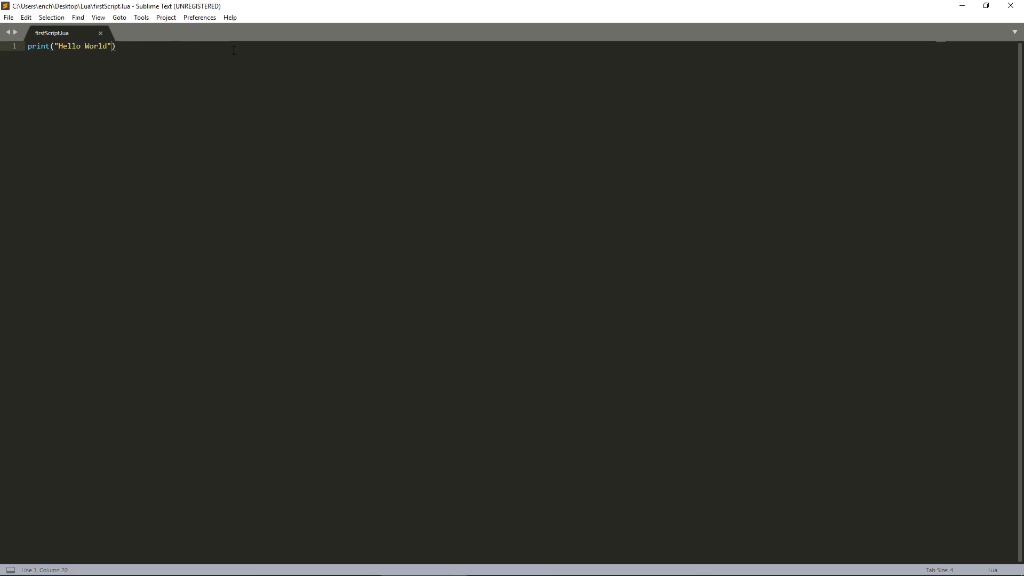
key("BackSpace")
key("BackSpace")
key("BackSpace")
key("BackSpace")
key("BackSpace")
key("BackSpace")
key("BackSpace")
key("BackSpace")
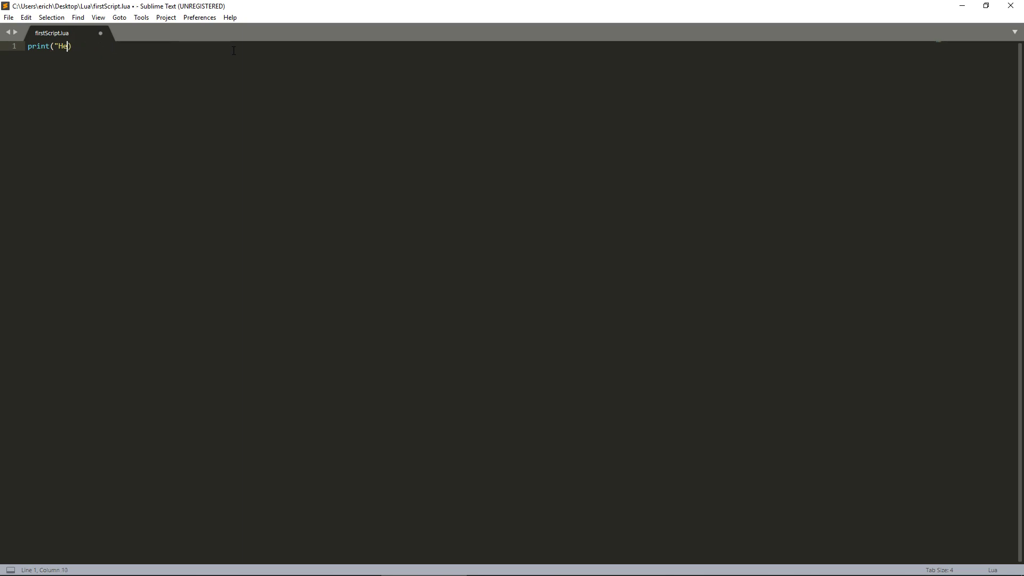
key("BackSpace")
key("BackSpace")
key("BackSpace")
type("24")
key("ctrl+s")
- Rerun 'lua firstScript.lua' in Command Prompt so it prints 24
left_click(506, 565)
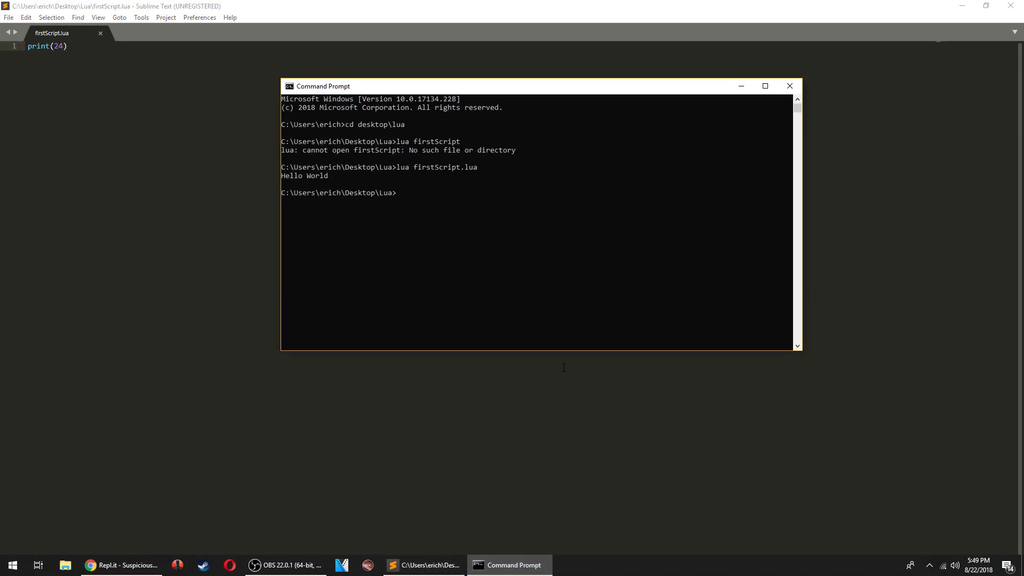
key("Up")
key("Return")
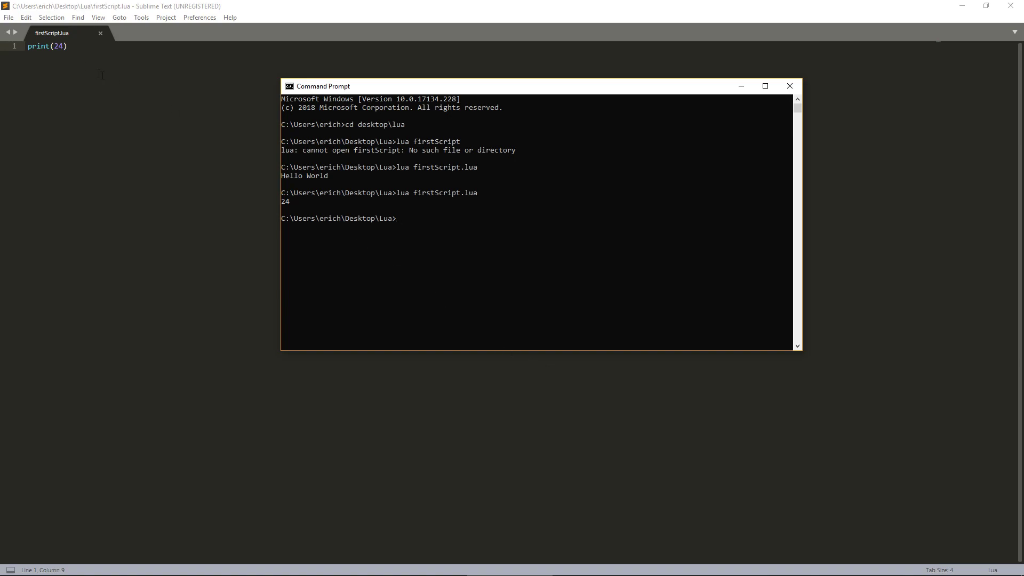
left_click(563, 369)
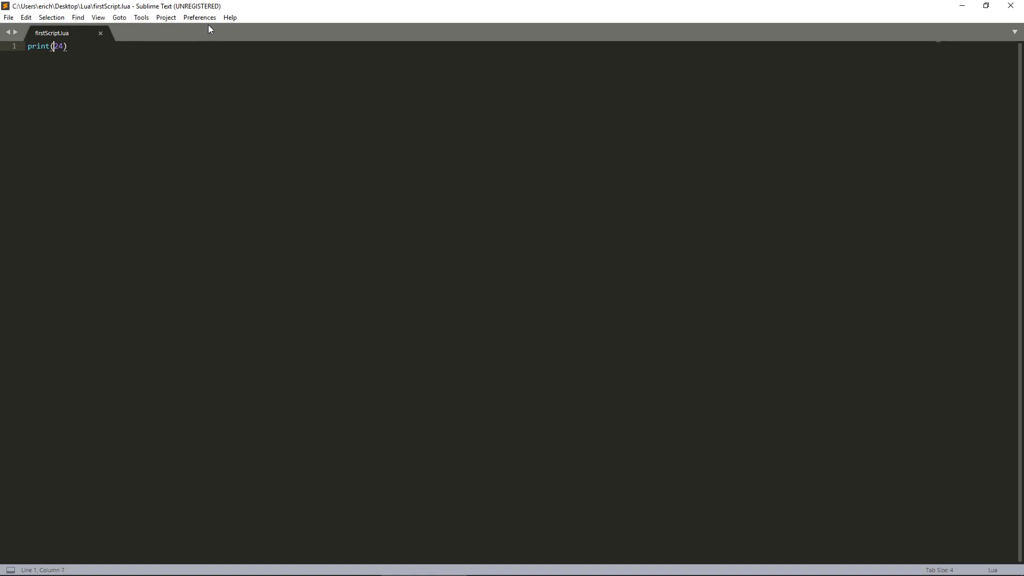
type("\"")
- Change the line to print("24 hours"), save, and rerun firstScript.lua to output 24 hours
key("Right")
key("Right")
type("\"24 hours")
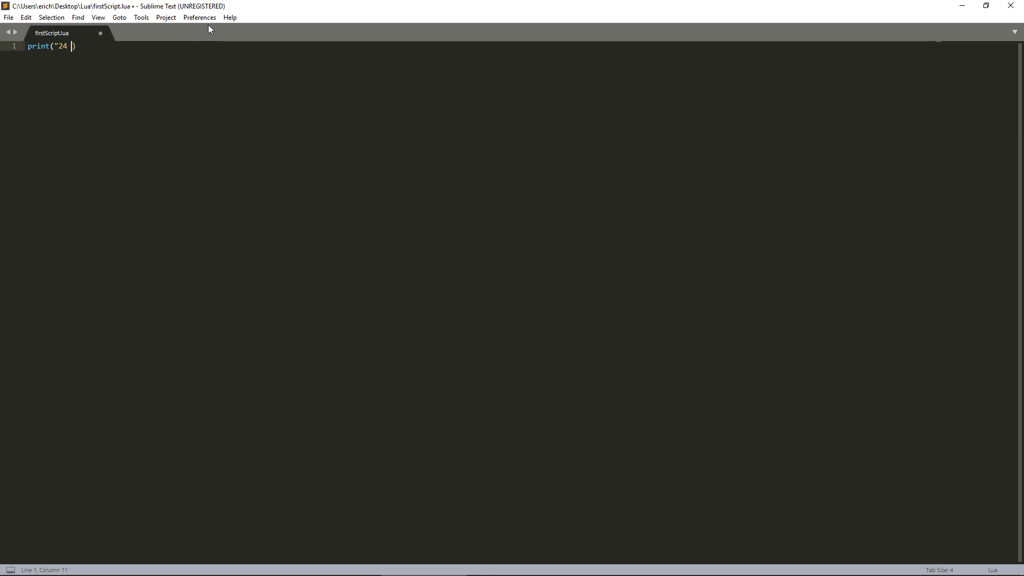
type("\"")
key("ctrl+s")
right_click(509, 566)
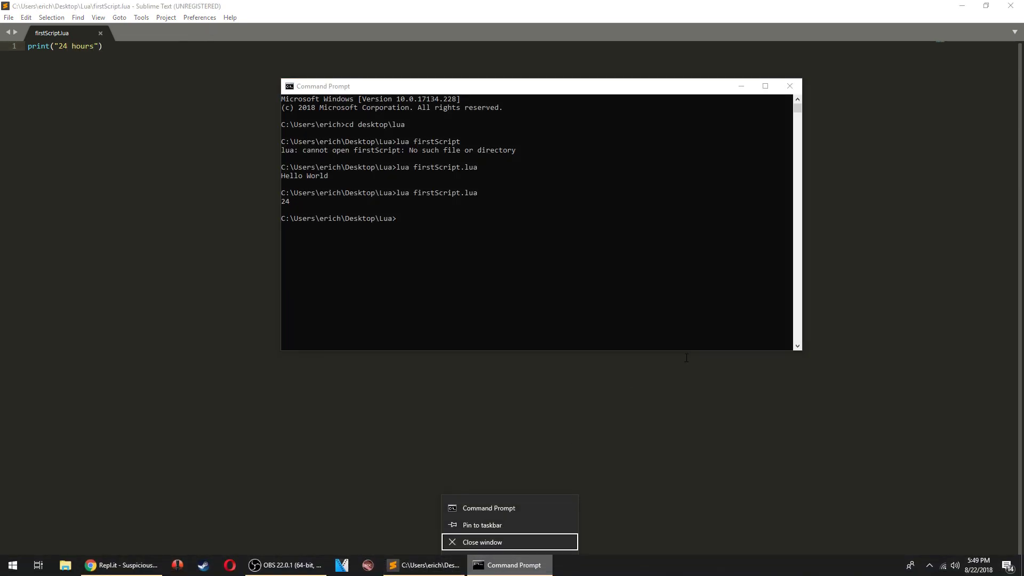
left_click(555, 110)
type("lua firstScript.lua")
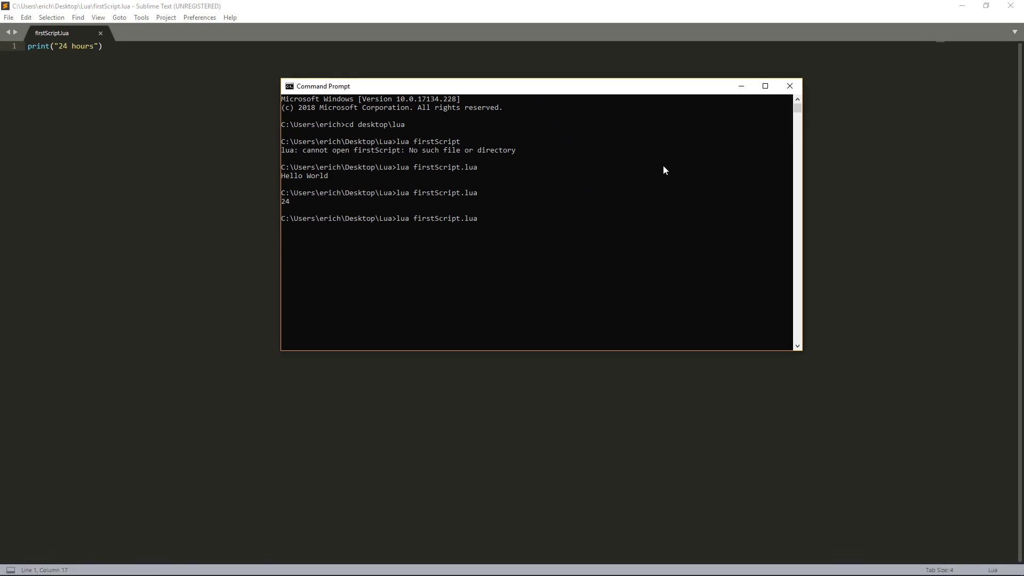
key("Return")
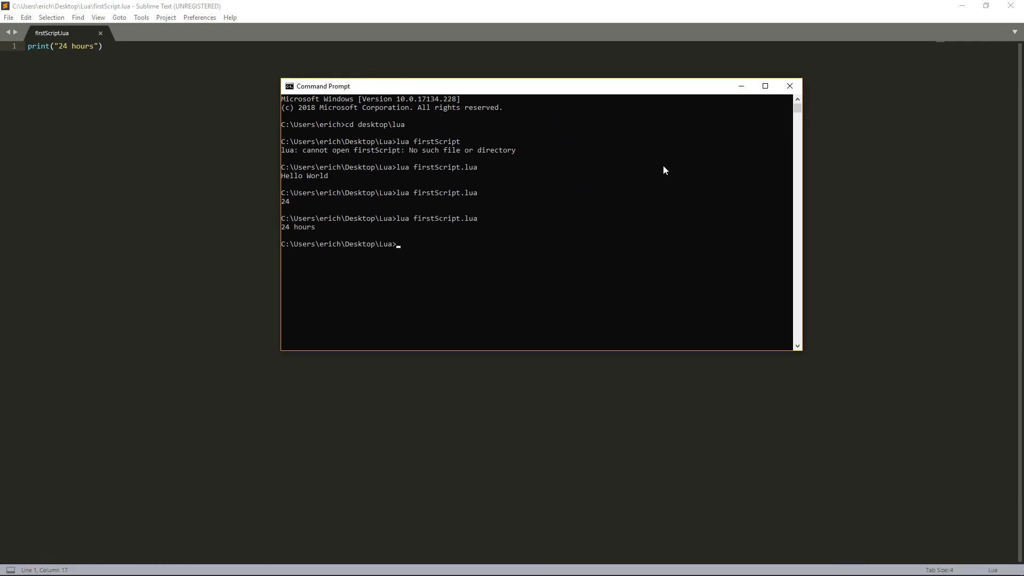